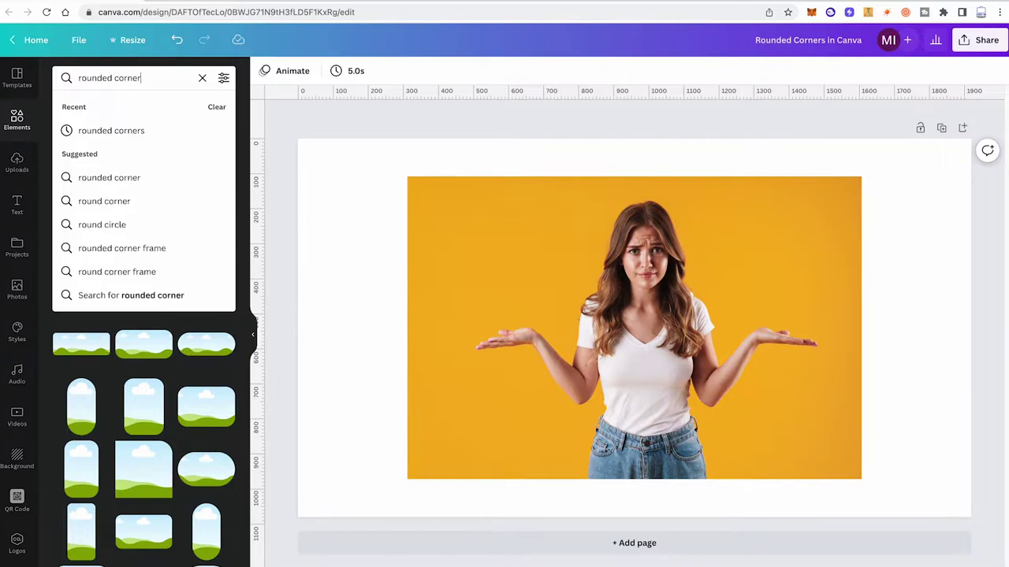
# Search the elements for "rounded corners" and fill a rounded-corner rectangle frame on the page with the photo of the woman.
pyautogui.press('Return')
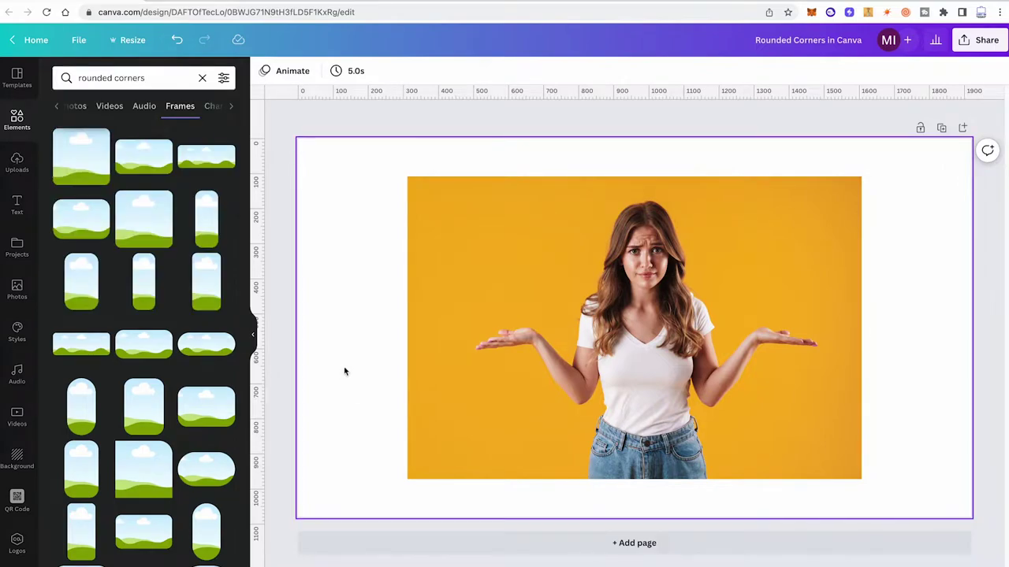
pyautogui.moveTo(206, 407); pyautogui.dragTo(505, 293)
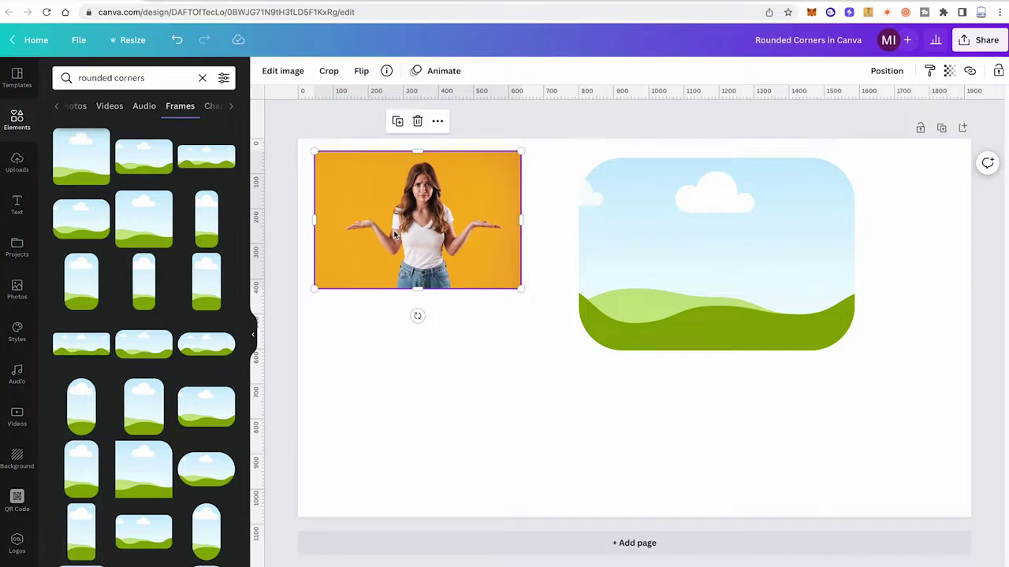
pyautogui.moveTo(393, 230); pyautogui.dragTo(640, 228)
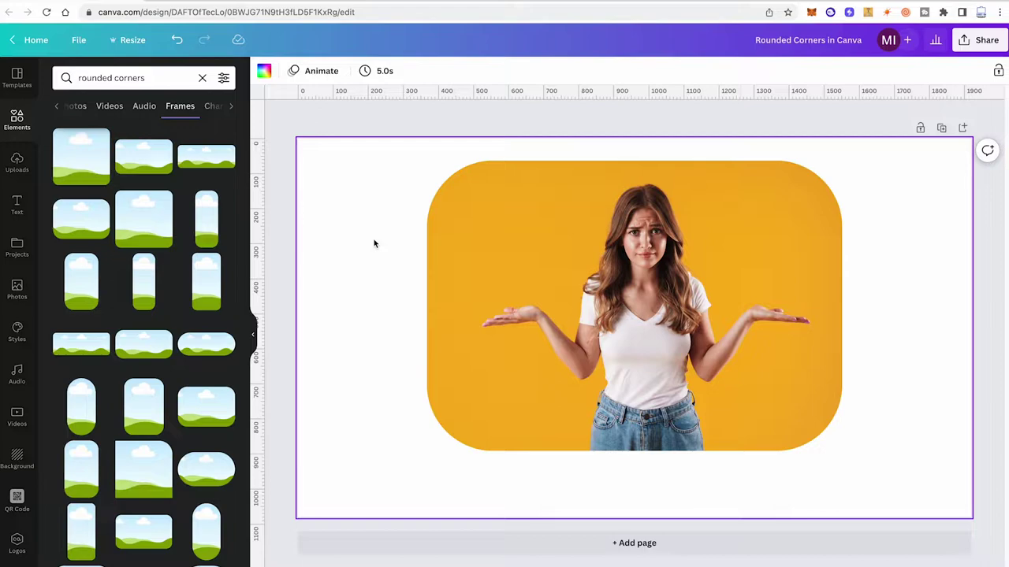
# Delete the framed photo, and try out a square and a circle shape on the page, removing each again.
pyautogui.press('Delete')
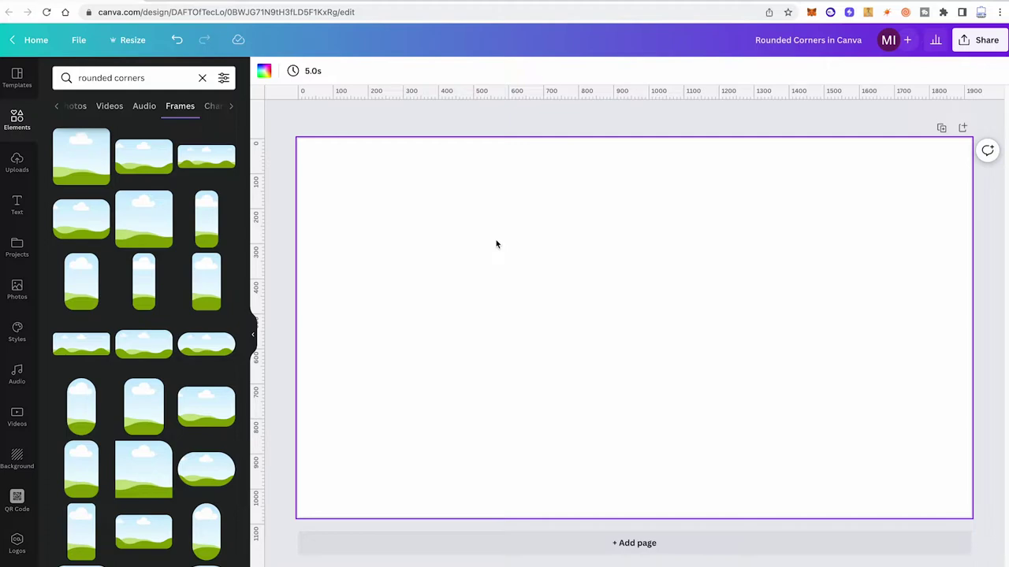
pyautogui.press('r')
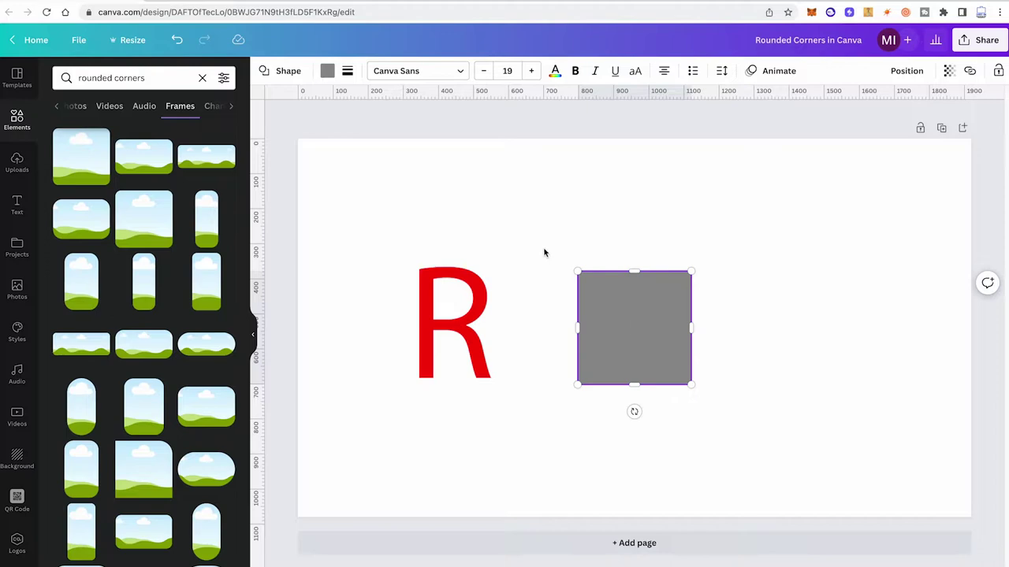
pyautogui.press('BackSpace')
pyautogui.press('c')
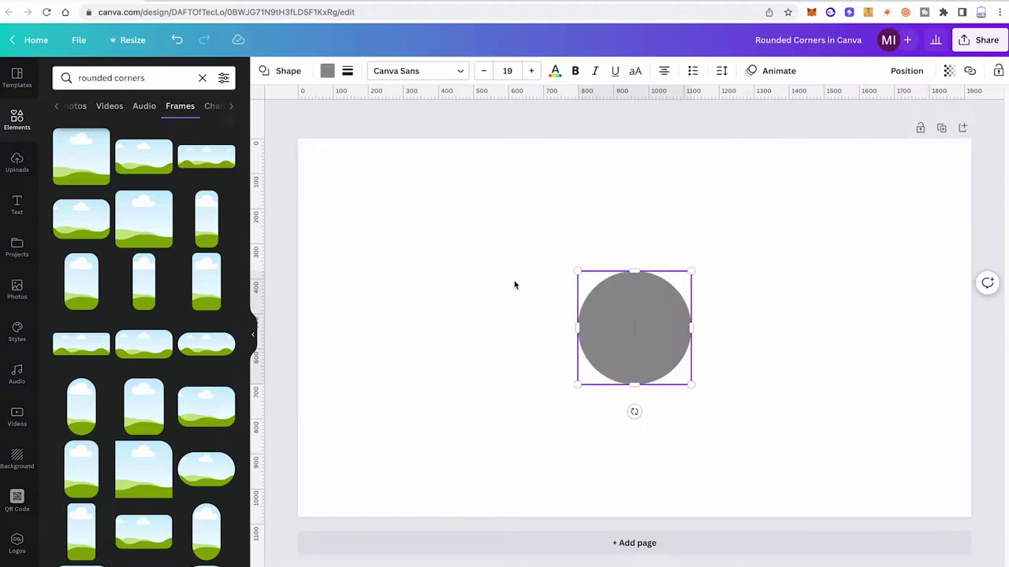
pyautogui.press('BackSpace')
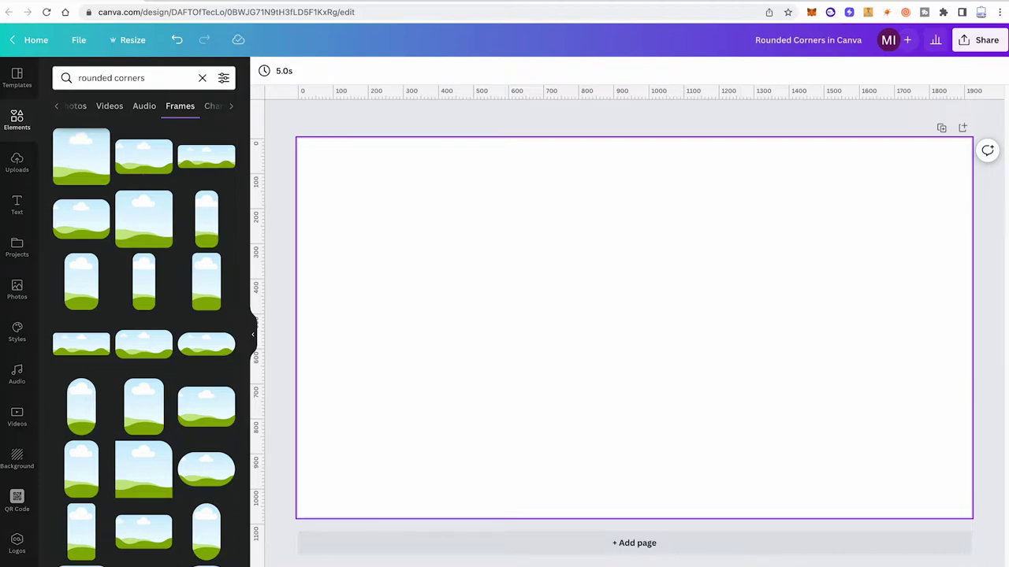
# Add a square shape to the empty page and increase its corner rounding.
pyautogui.press('r')
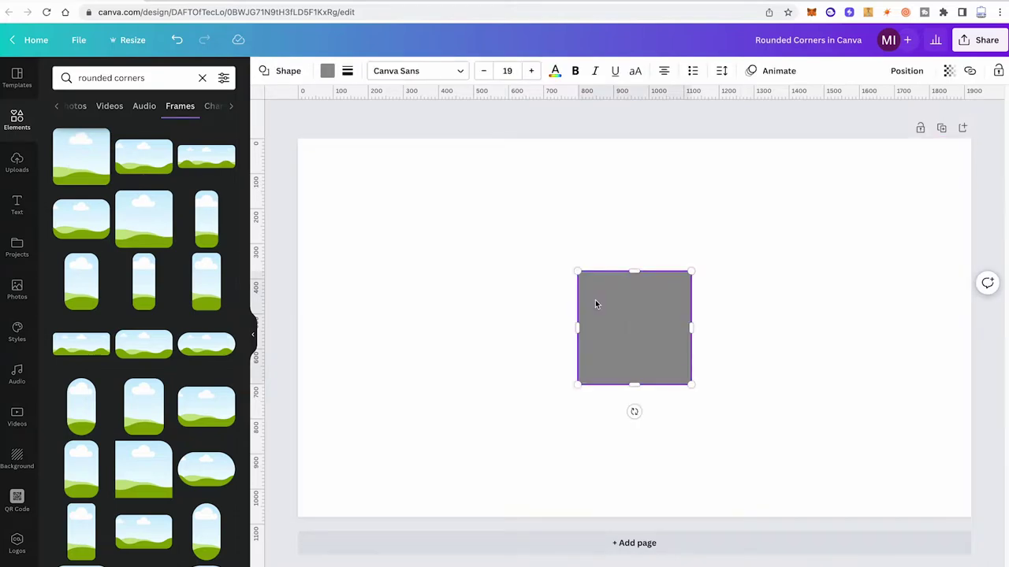
pyautogui.doubleClick(595, 304)
pyautogui.click(289, 73)
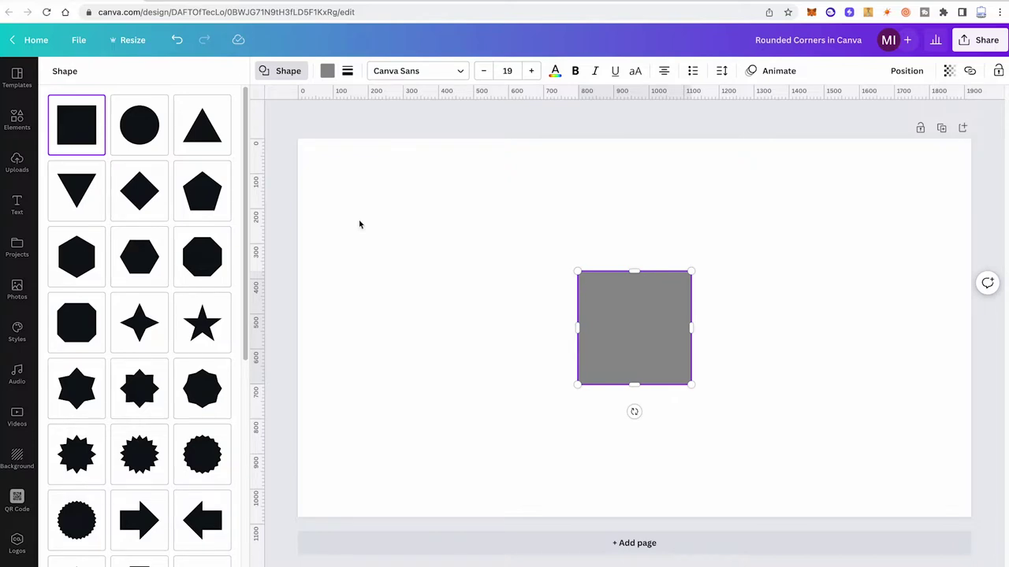
pyautogui.click(483, 218)
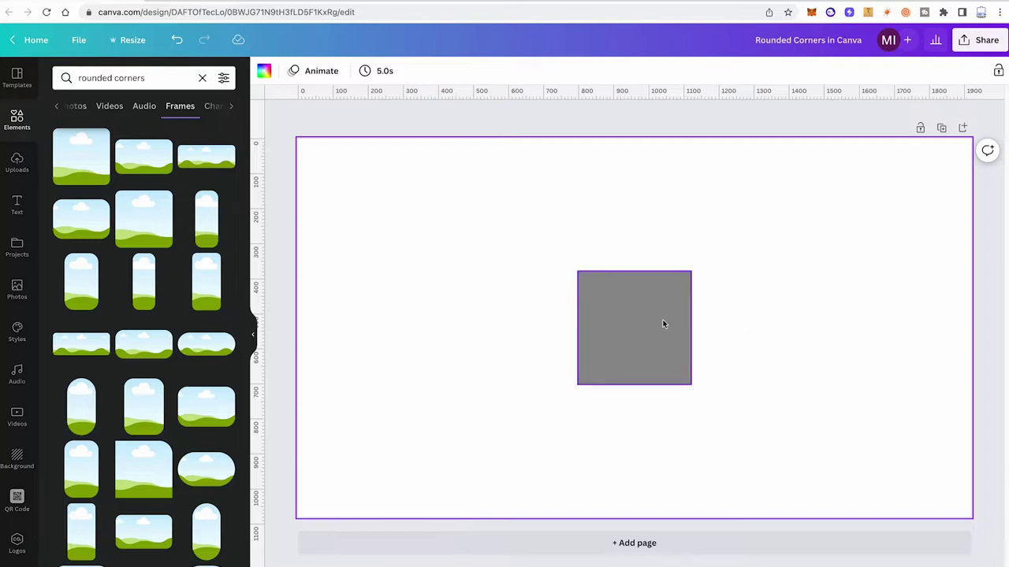
pyautogui.click(639, 318)
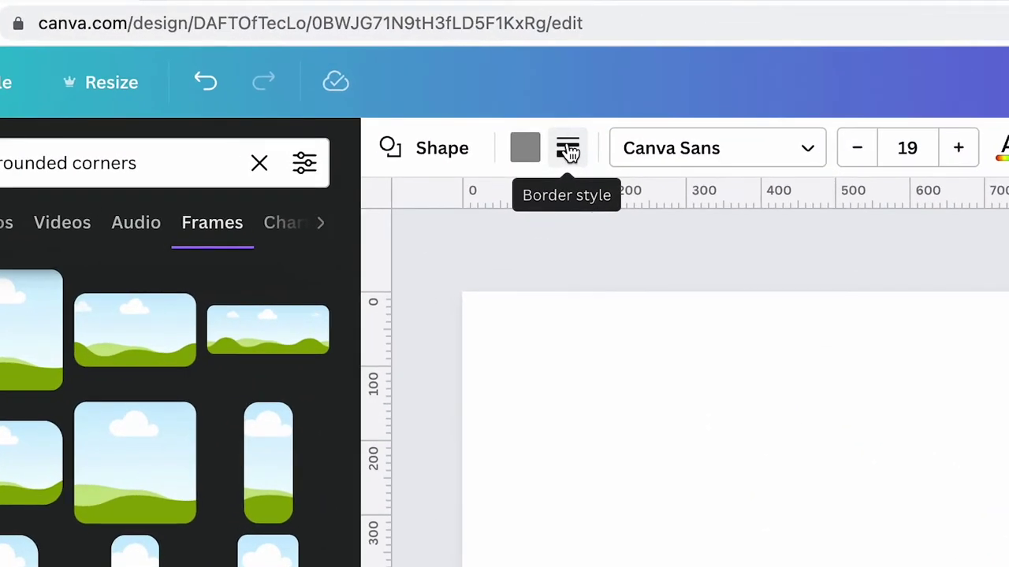
pyautogui.click(453, 110)
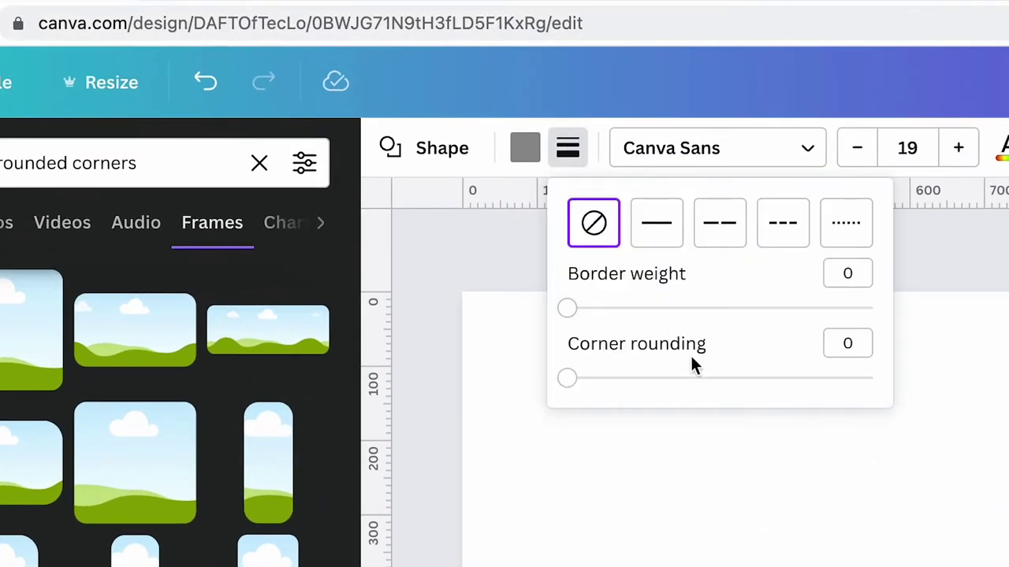
pyautogui.moveTo(568, 378); pyautogui.dragTo(696, 378)
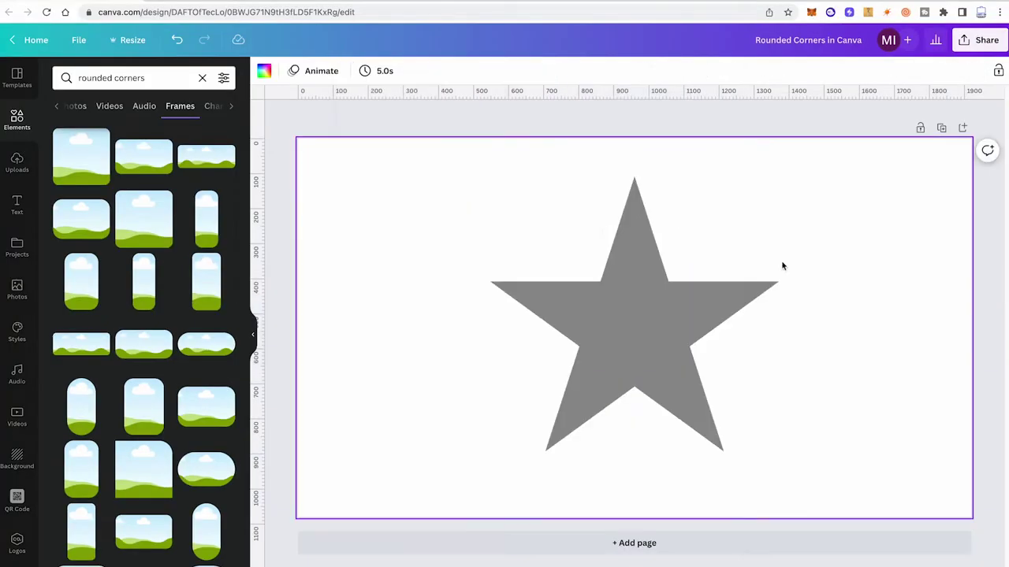
# Increase the corner rounding of the grey star shape.
pyautogui.click(678, 279)
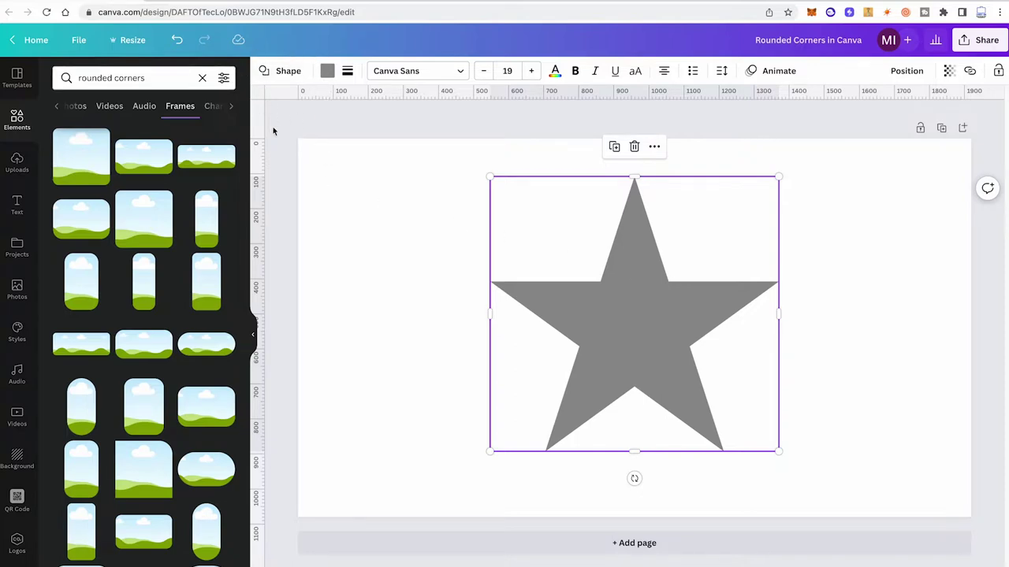
pyautogui.click(348, 78)
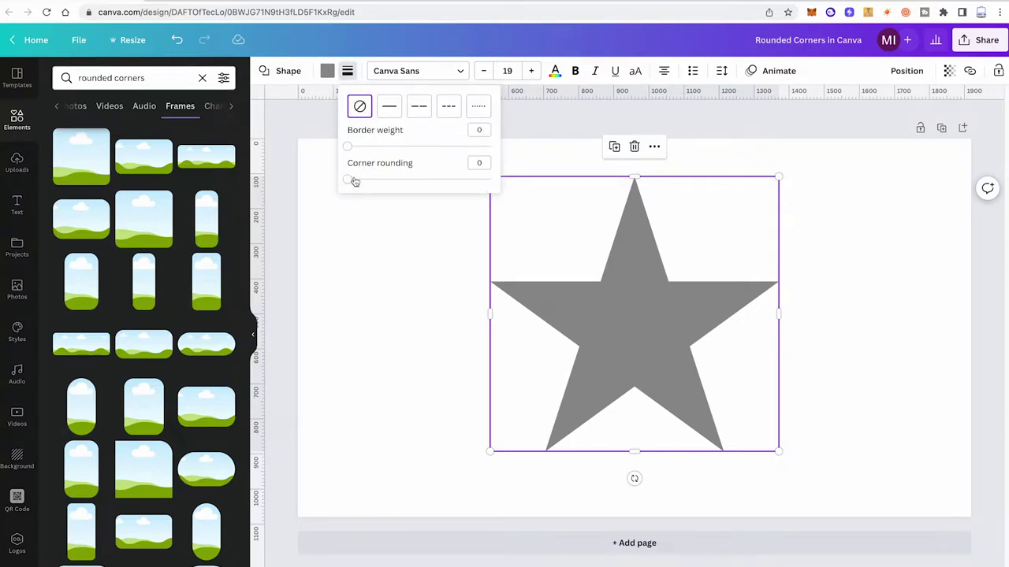
pyautogui.moveTo(349, 180); pyautogui.dragTo(431, 181)
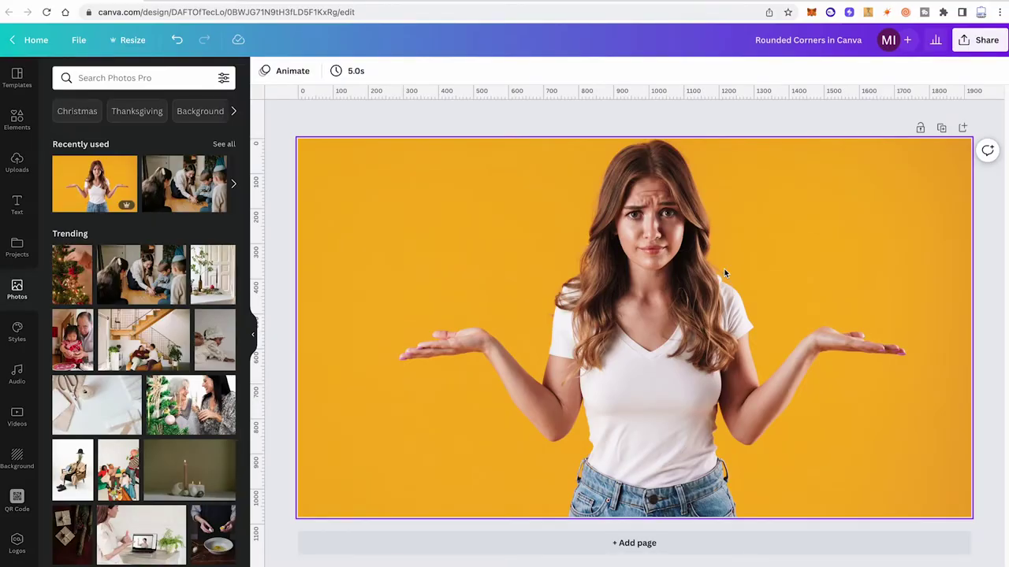
# Download the full-page photo design as a PNG at size 1.
pyautogui.click(969, 50)
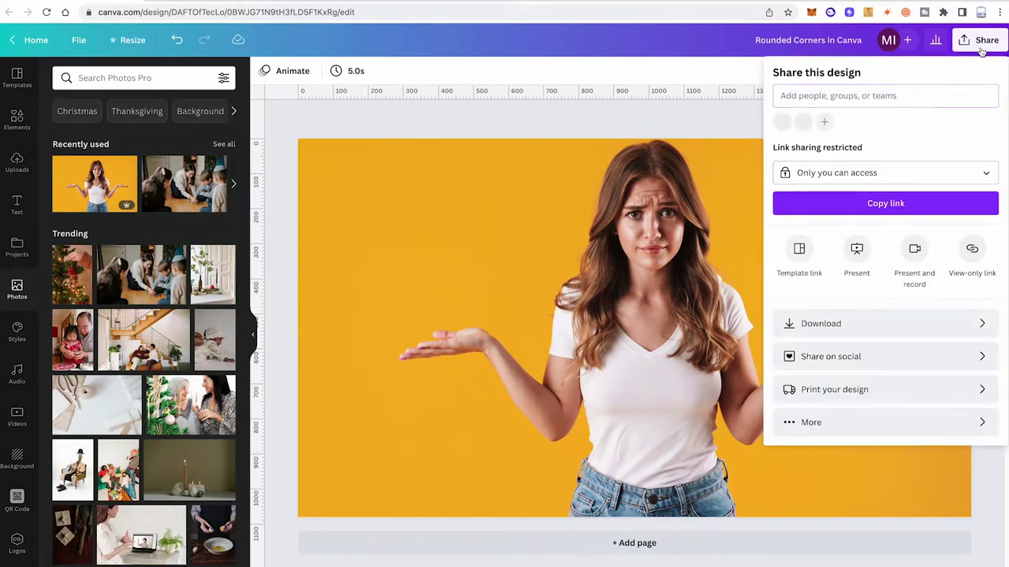
pyautogui.click(833, 329)
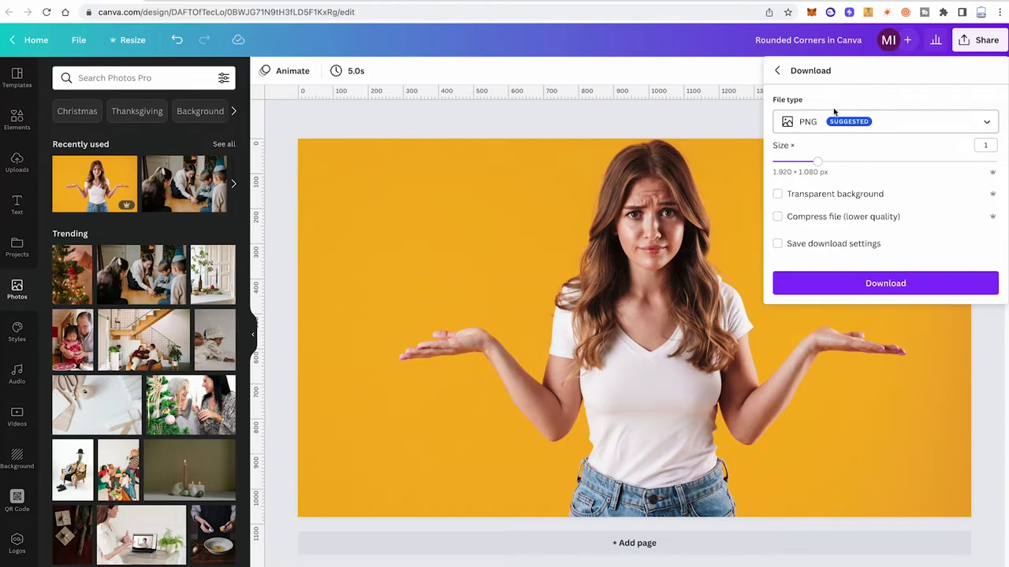
pyautogui.click(893, 283)
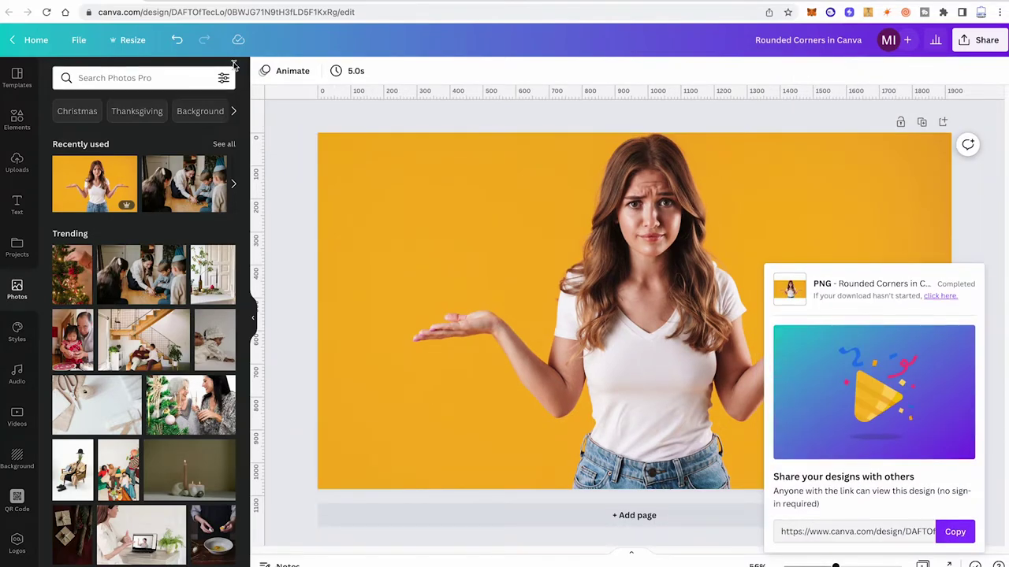
# Switch to the PineTools round-corners page and load Rounded Corners in Canva.png from Downloads as the input image.
pyautogui.hotkey('ctrl', 'Tab')
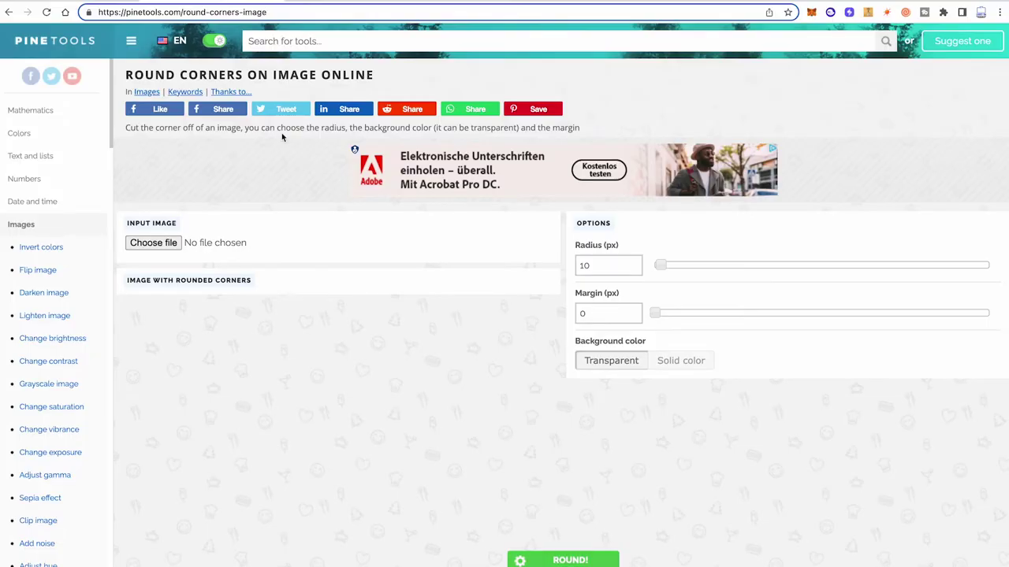
pyautogui.click(165, 244)
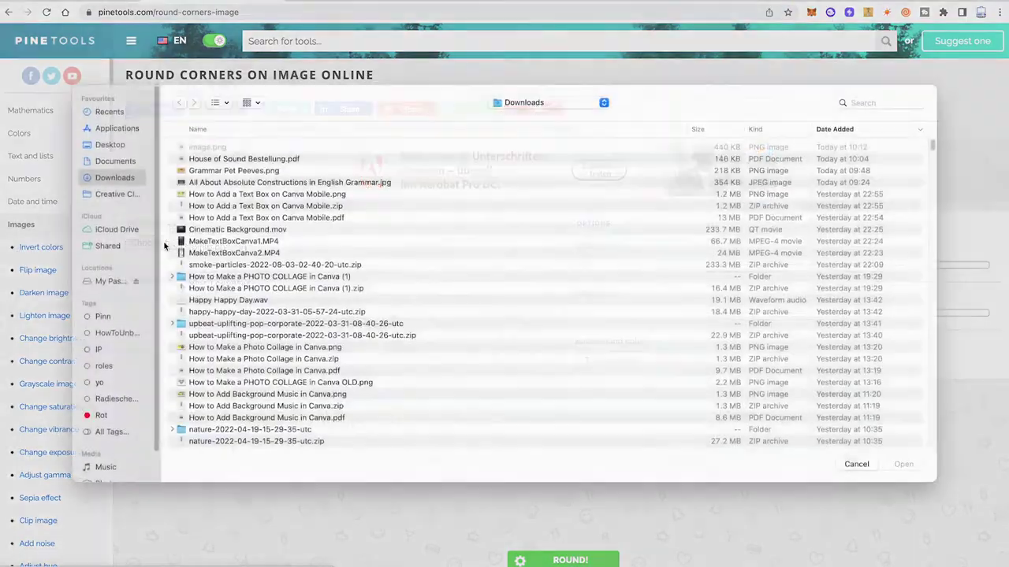
pyautogui.click(250, 160)
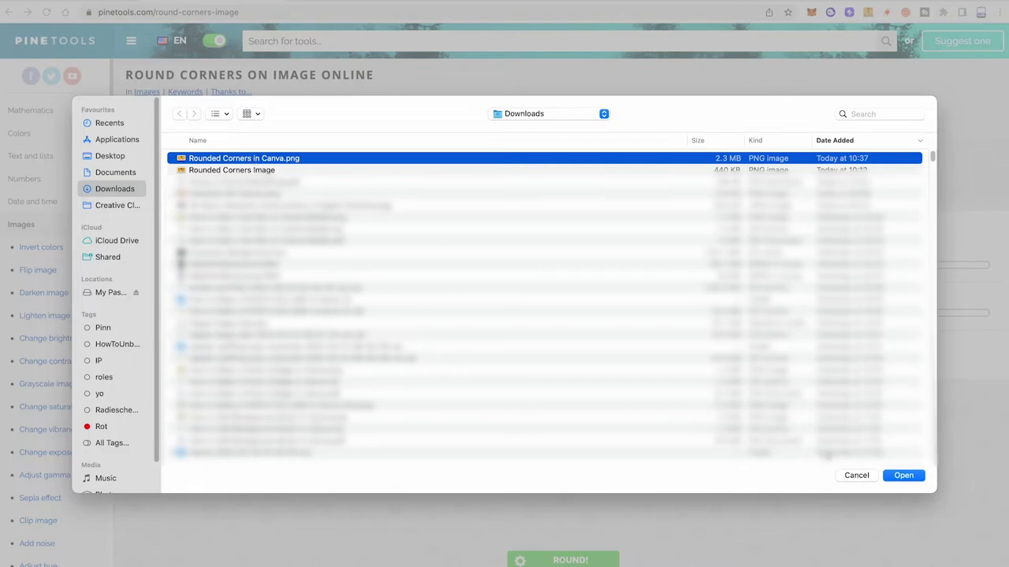
pyautogui.click(902, 475)
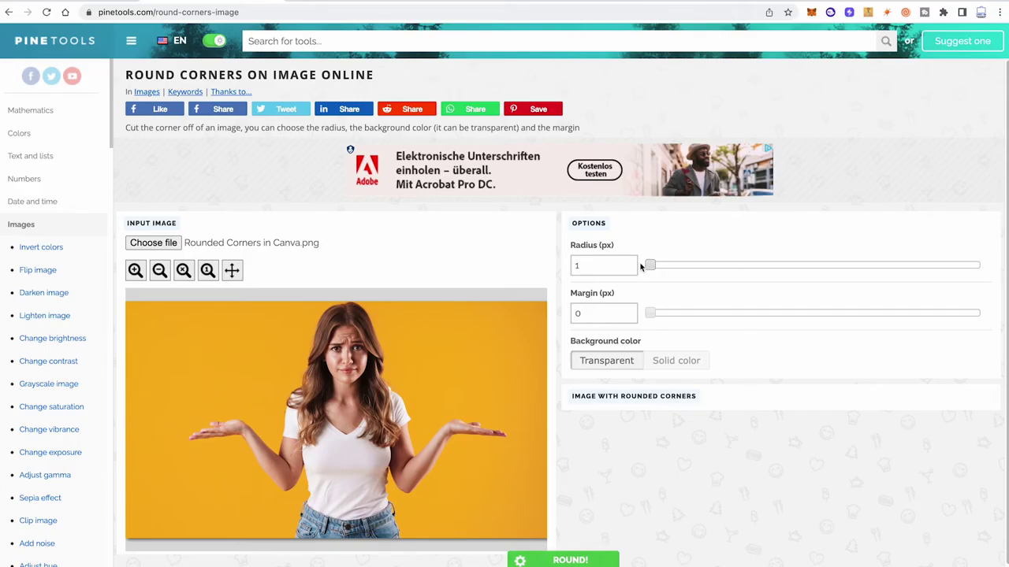
# Set the corner radius to 20 px with a transparent background and generate the rounded image.
pyautogui.click(647, 266)
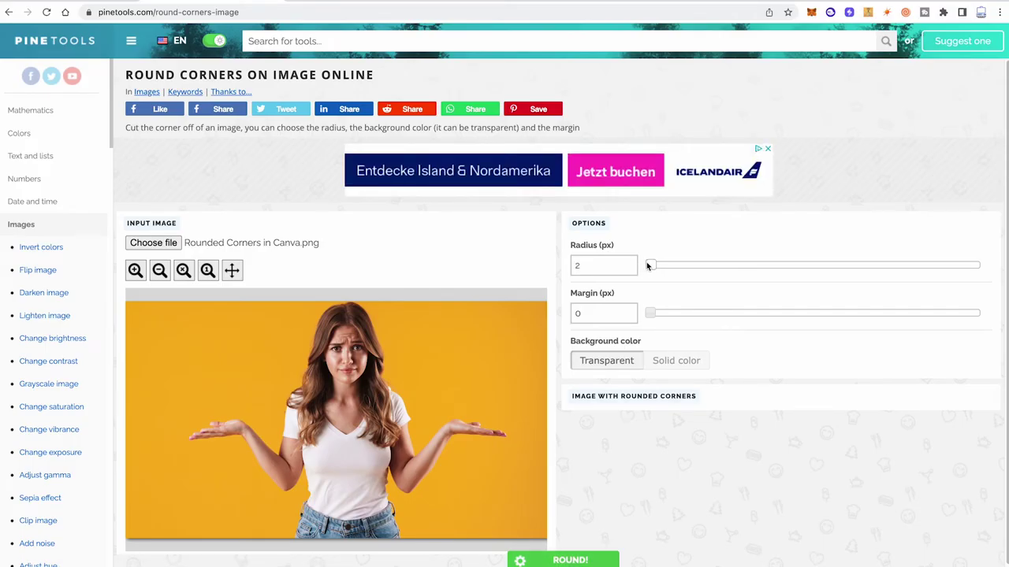
pyautogui.moveTo(647, 265); pyautogui.dragTo(661, 265)
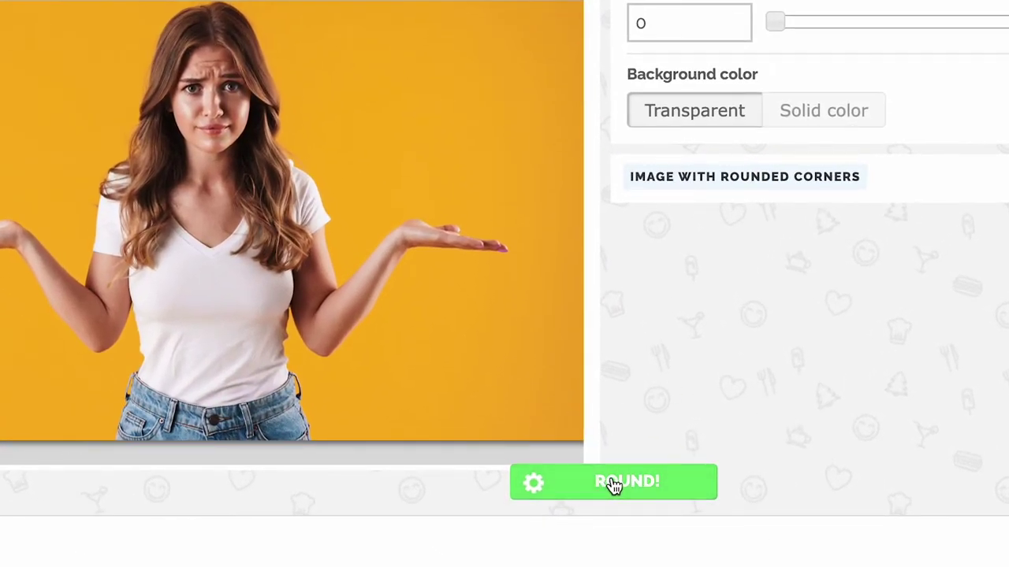
pyautogui.click(600, 503)
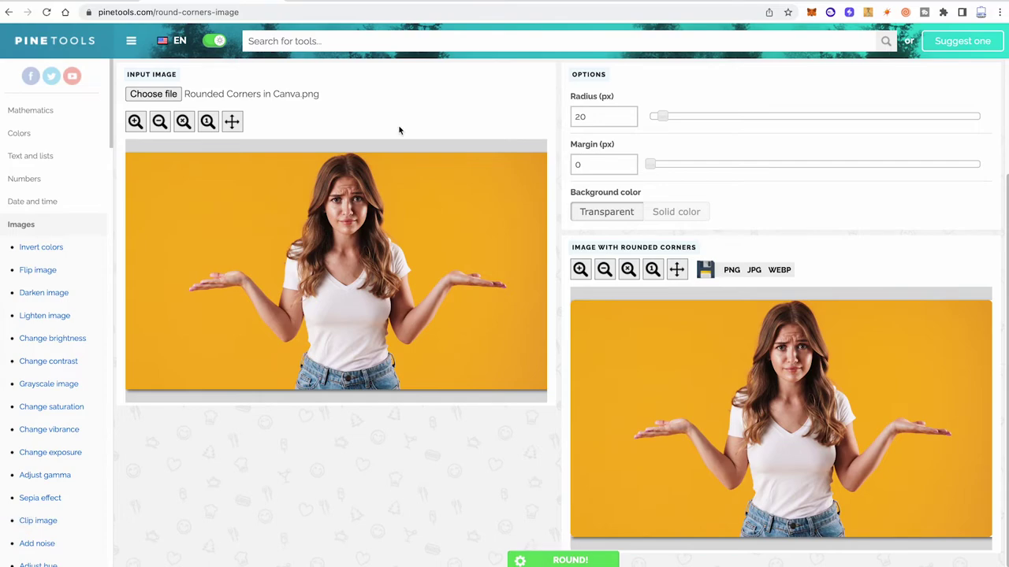
# Switch back to the Canva design and add the downloaded image.png to the uploads for the blank page.
pyautogui.click(89, 2)
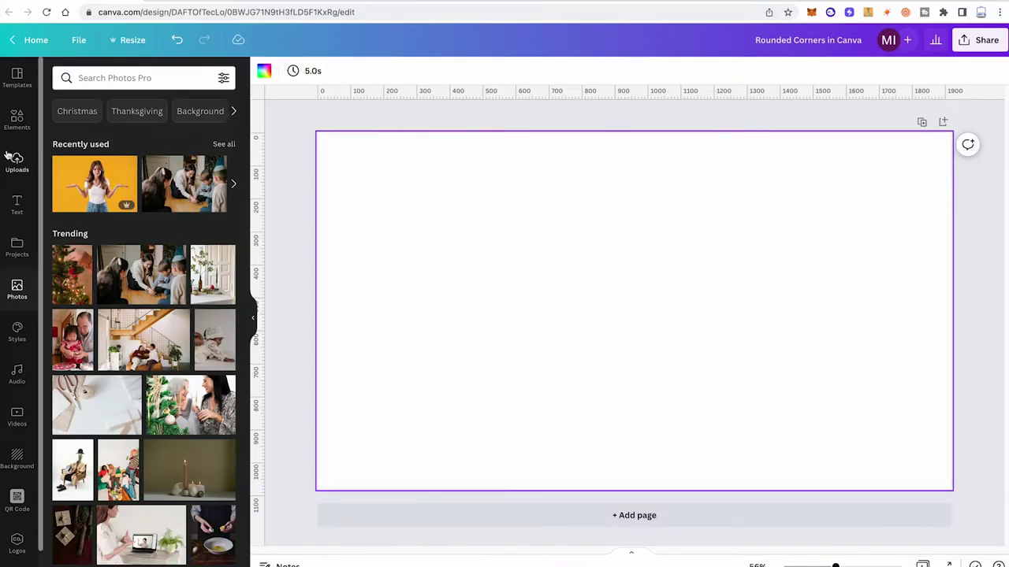
pyautogui.click(13, 158)
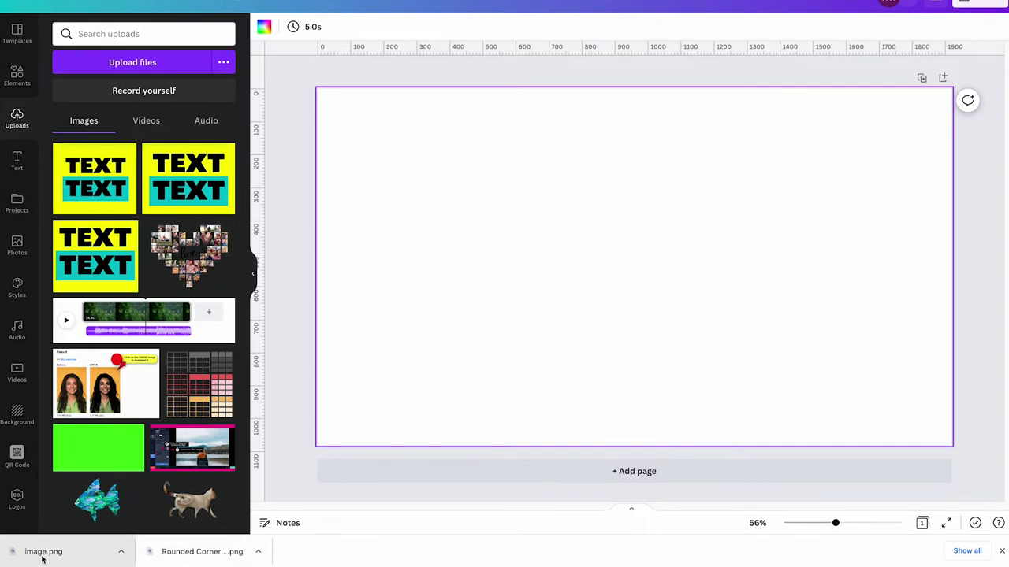
pyautogui.moveTo(38, 552); pyautogui.dragTo(512, 228)
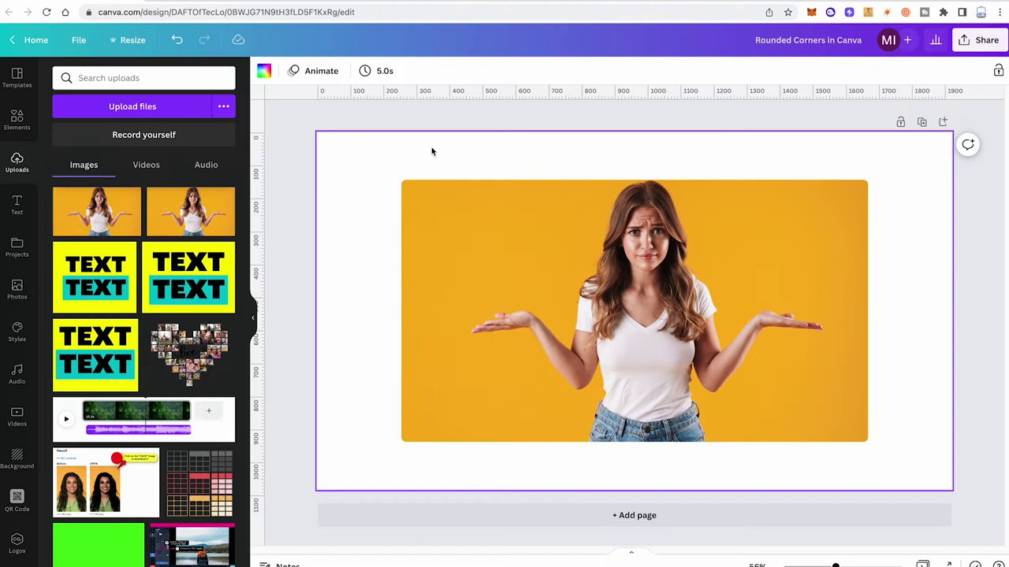
# Apply the Drop shadow effect to the rounded photo and deselect it.
pyautogui.click(534, 242)
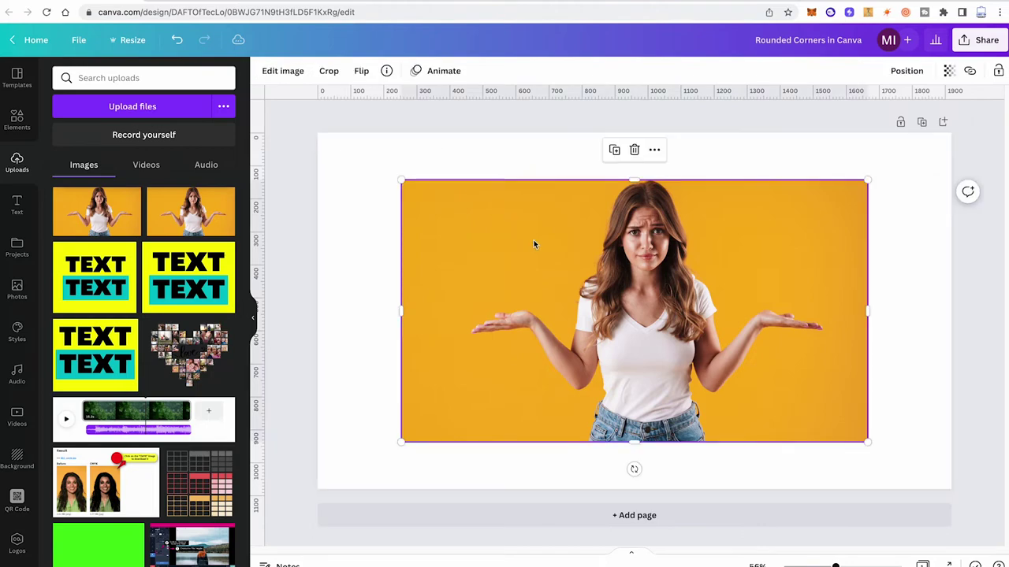
pyautogui.click(294, 78)
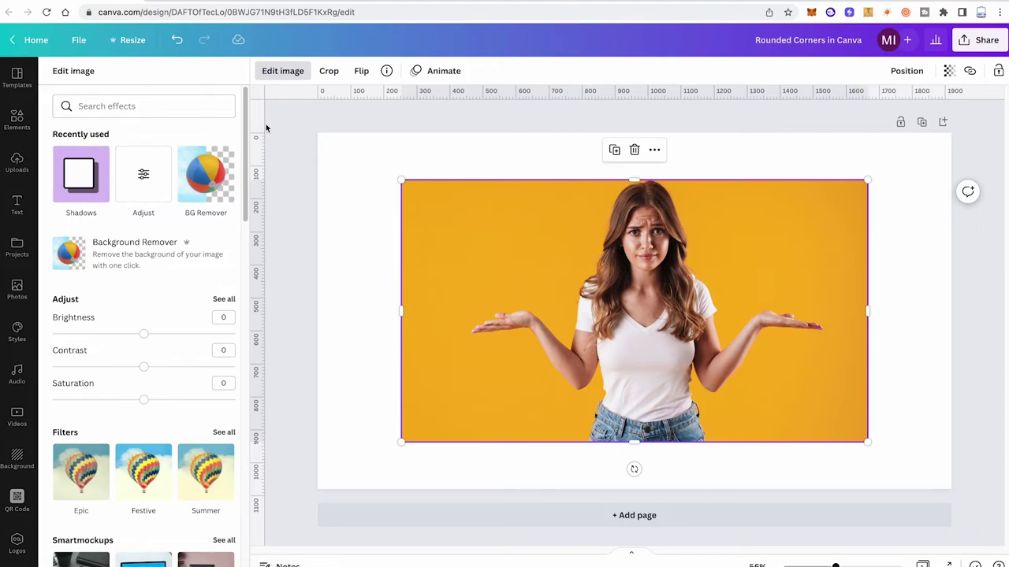
pyautogui.scroll(-10, 235, 262)
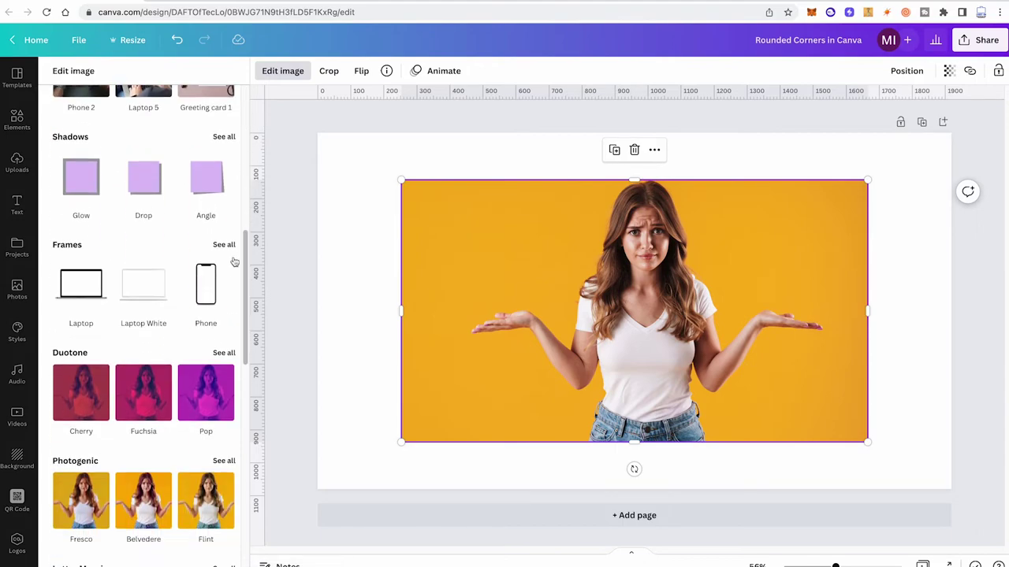
pyautogui.scroll(1, 197, 221)
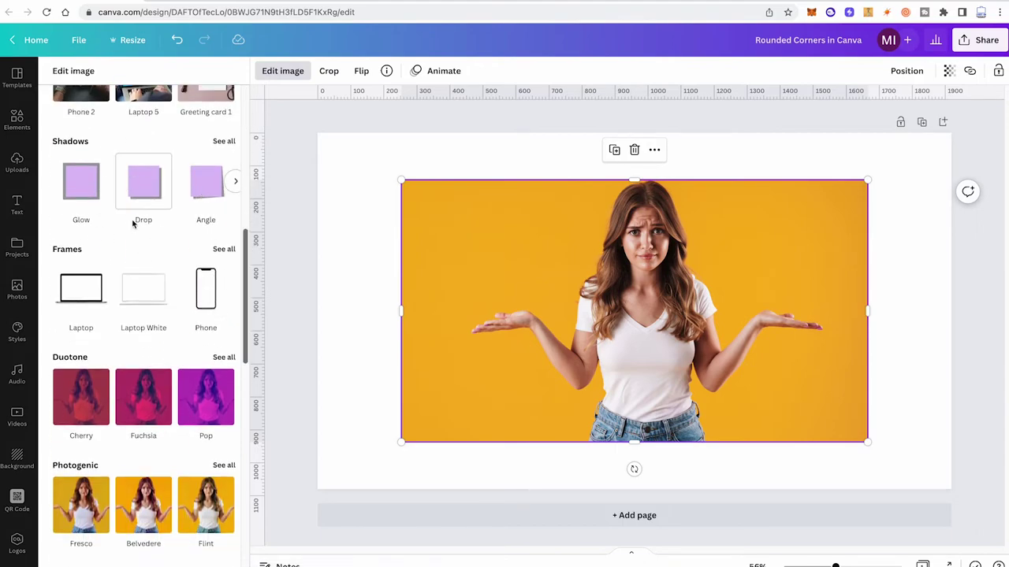
pyautogui.click(143, 193)
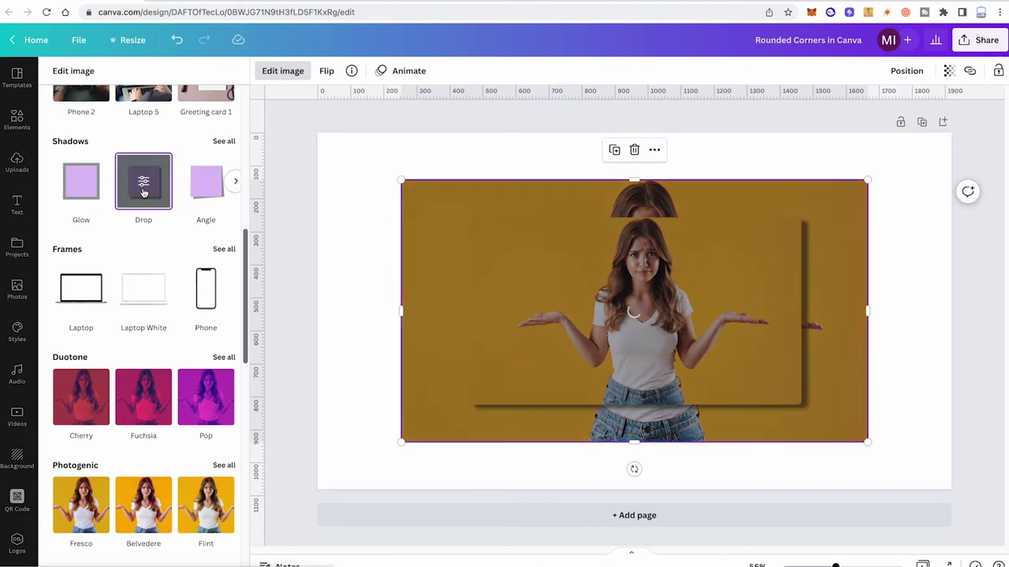
pyautogui.click(637, 419)
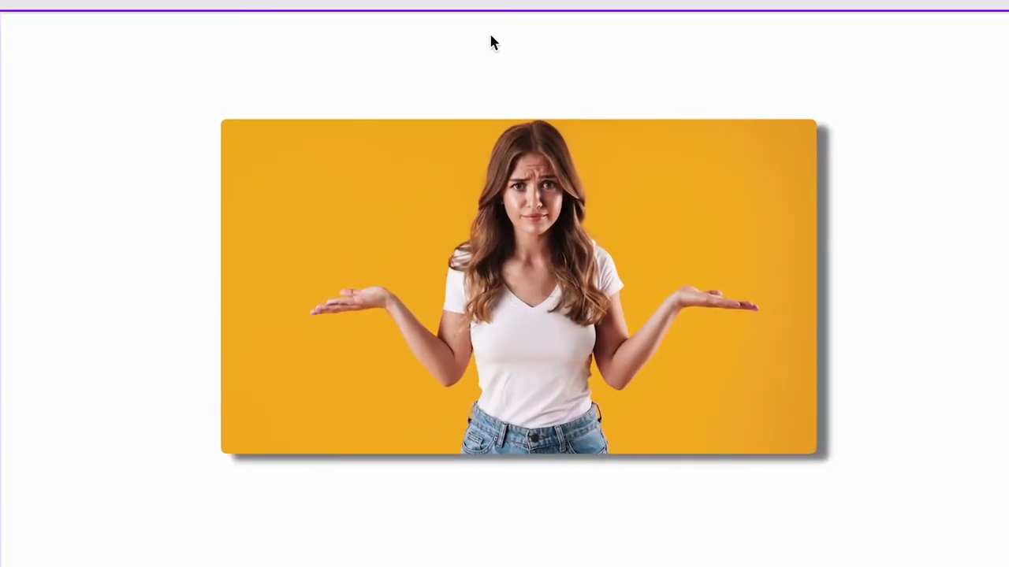